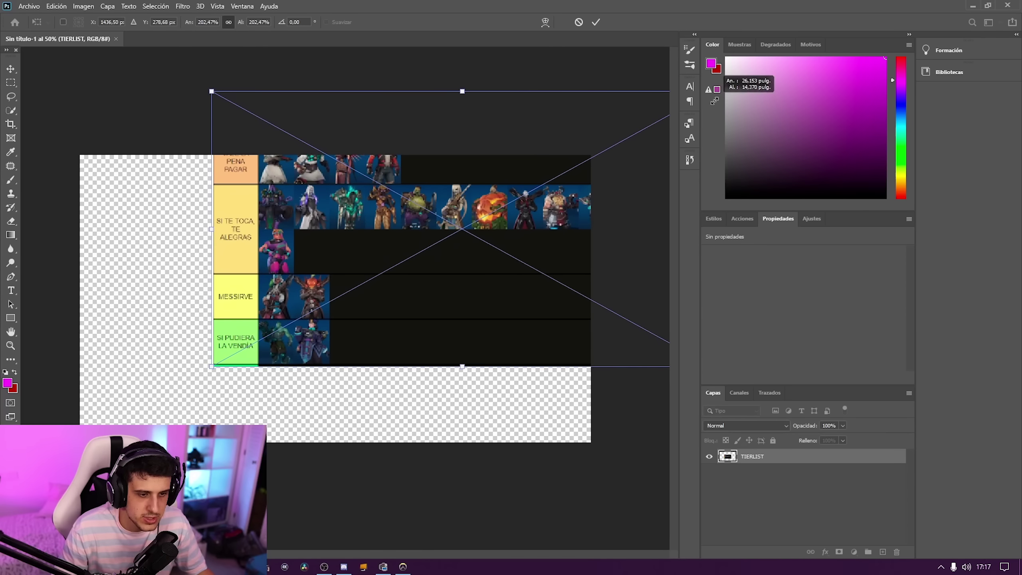
Step: Position the enlarged tier list image so that it covers the canvas
{"action": "left_click_drag", "start_coordinate": [563, 257], "coordinate": [489, 223]}
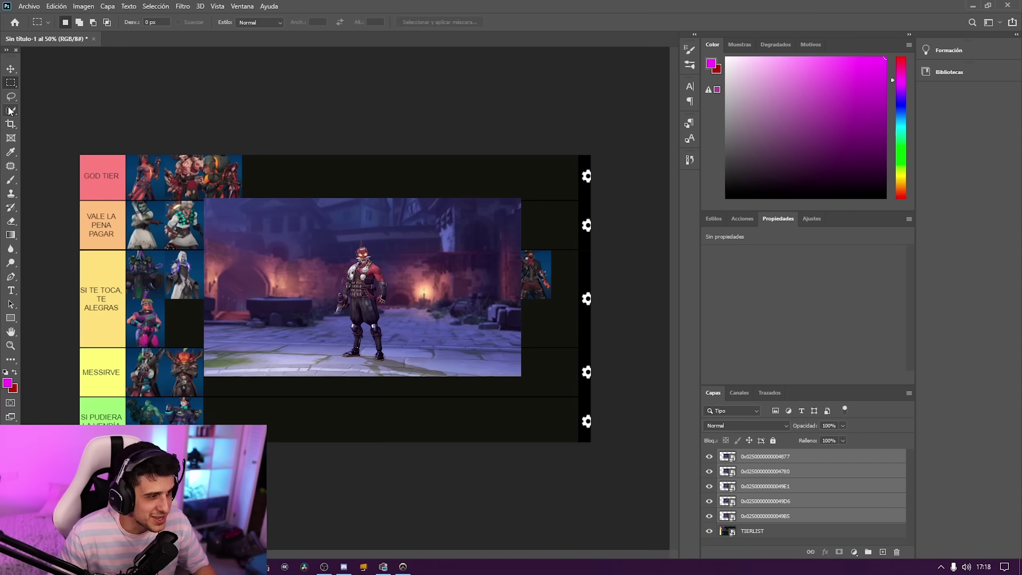
Step: Shrink the red-masked warrior on Capa 1 to about 1.56 × 3.08 inches and place it second in the lower SI TE TOCA, TE ALEGRAS line
{"action": "left_click", "coordinate": [322, 215], "text": "ctrl"}
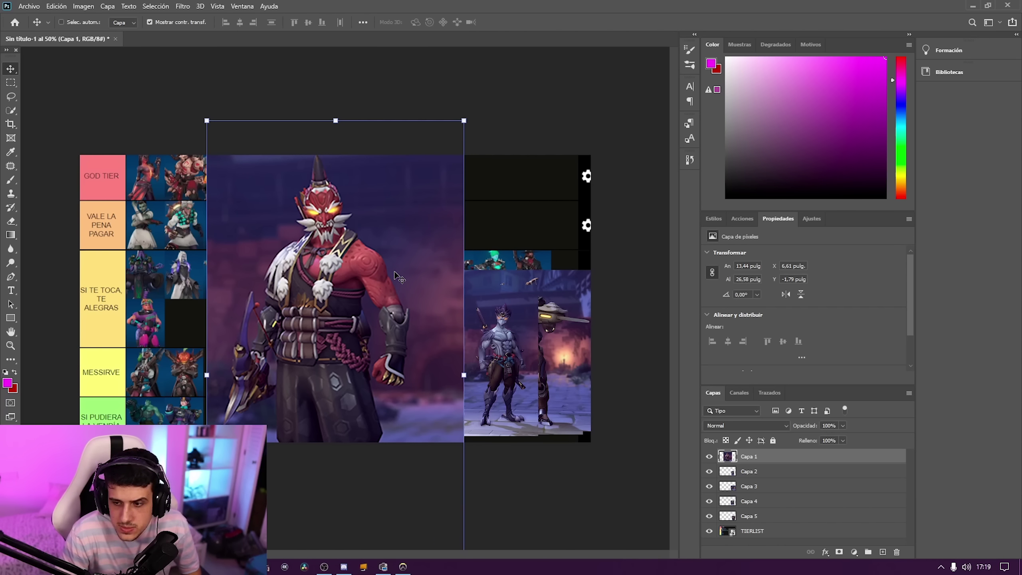
{"action": "left_click_drag", "start_coordinate": [464, 121], "coordinate": [313, 418]}
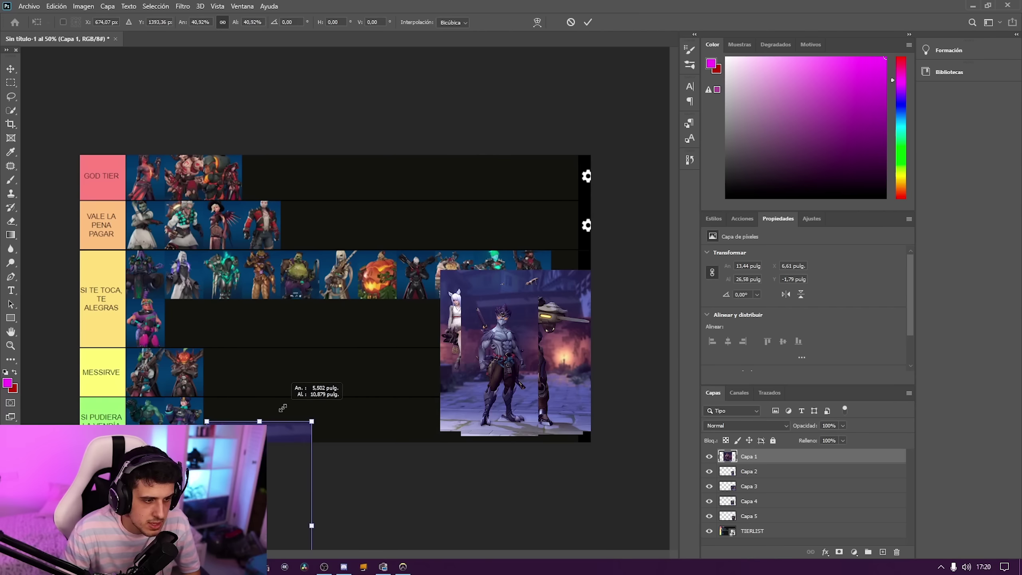
{"action": "left_click_drag", "start_coordinate": [256, 438], "coordinate": [325, 234]}
{"action": "left_click_drag", "start_coordinate": [380, 213], "coordinate": [304, 356]}
{"action": "left_click_drag", "start_coordinate": [289, 387], "coordinate": [181, 320]}
{"action": "key", "text": "Return"}
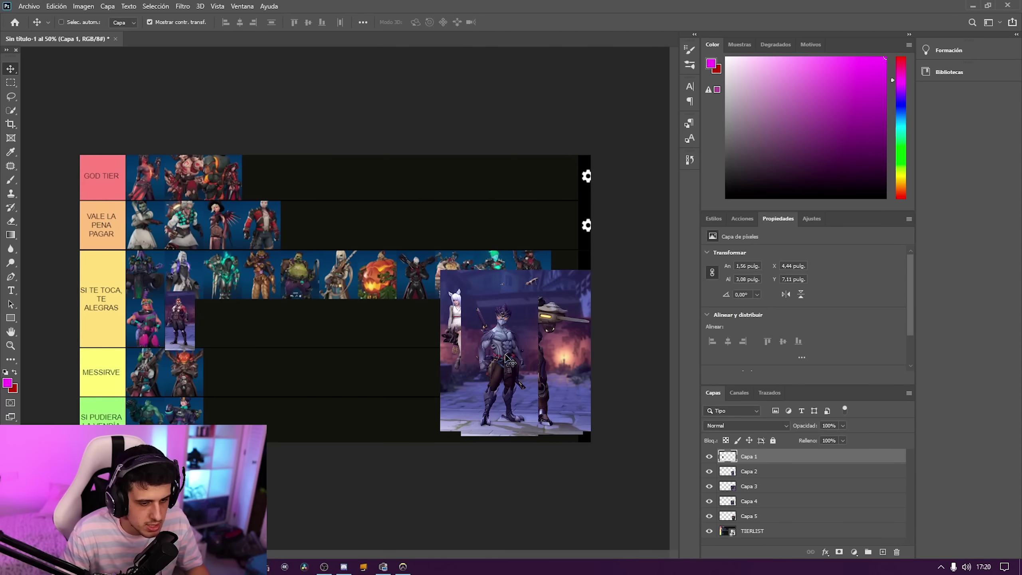
{"action": "mouse_move", "coordinate": [501, 355]}
{"action": "left_mouse_down"}
{"action": "mouse_move", "coordinate": [453, 356]}
{"action": "mouse_move", "coordinate": [497, 349]}
{"action": "left_mouse_up"}
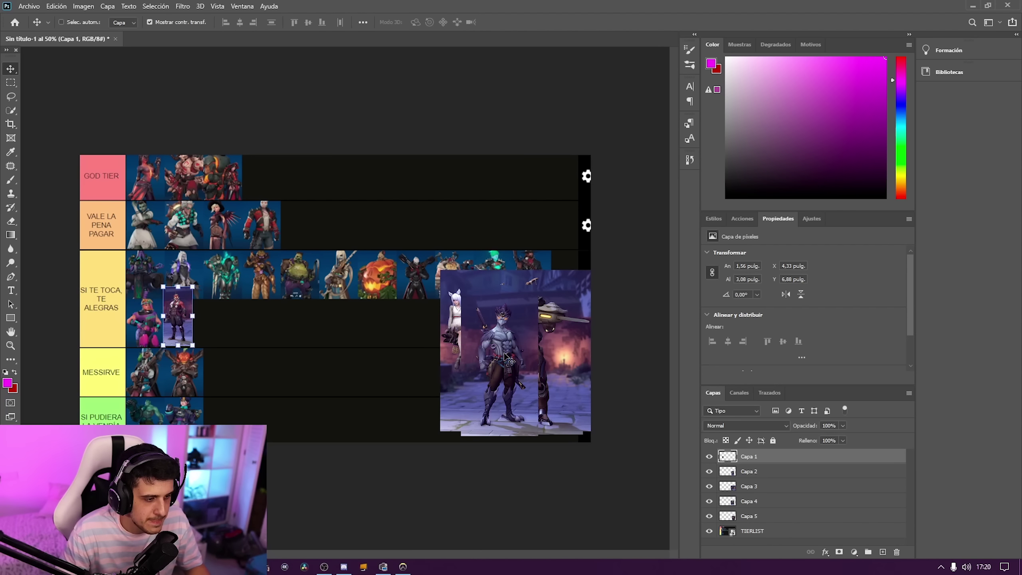
Step: Enlarge the grey demon ninja image on Capa 2 to about 272% and move it over the middle of the tier list
{"action": "left_click", "coordinate": [771, 475]}
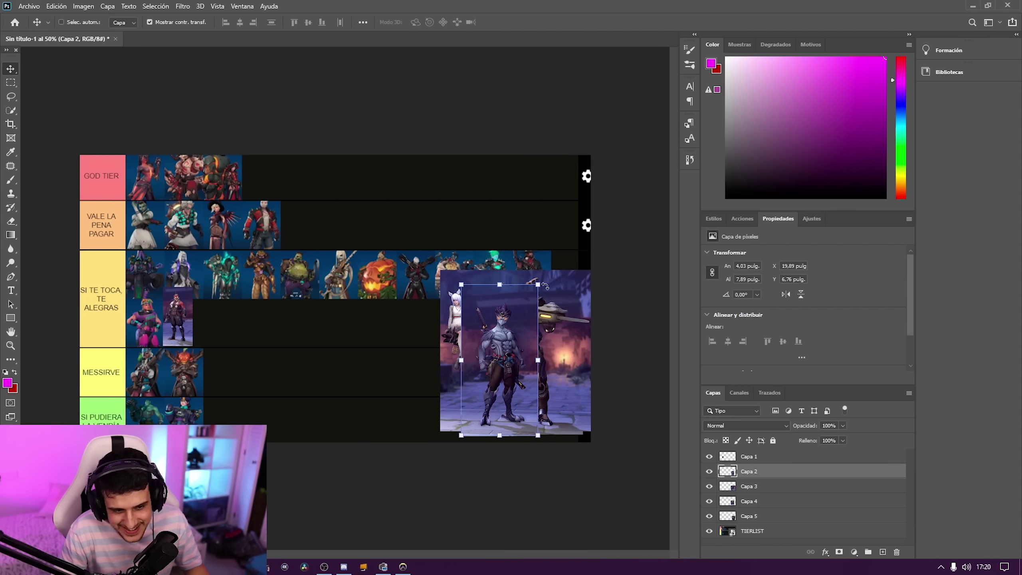
{"action": "left_click_drag", "start_coordinate": [539, 284], "coordinate": [691, 46]}
{"action": "left_click_drag", "start_coordinate": [640, 159], "coordinate": [497, 289]}
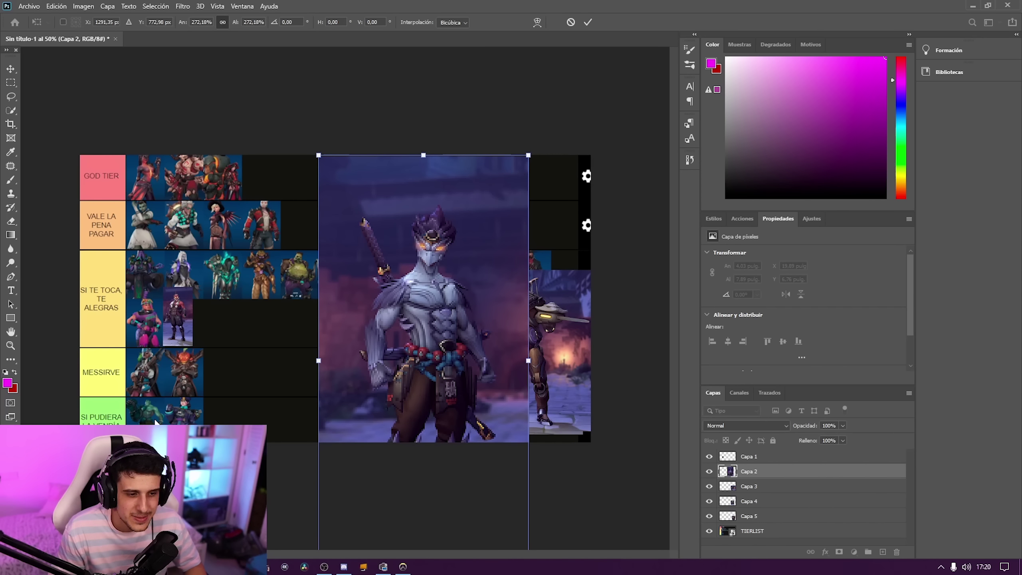
{"action": "key", "text": "Return"}
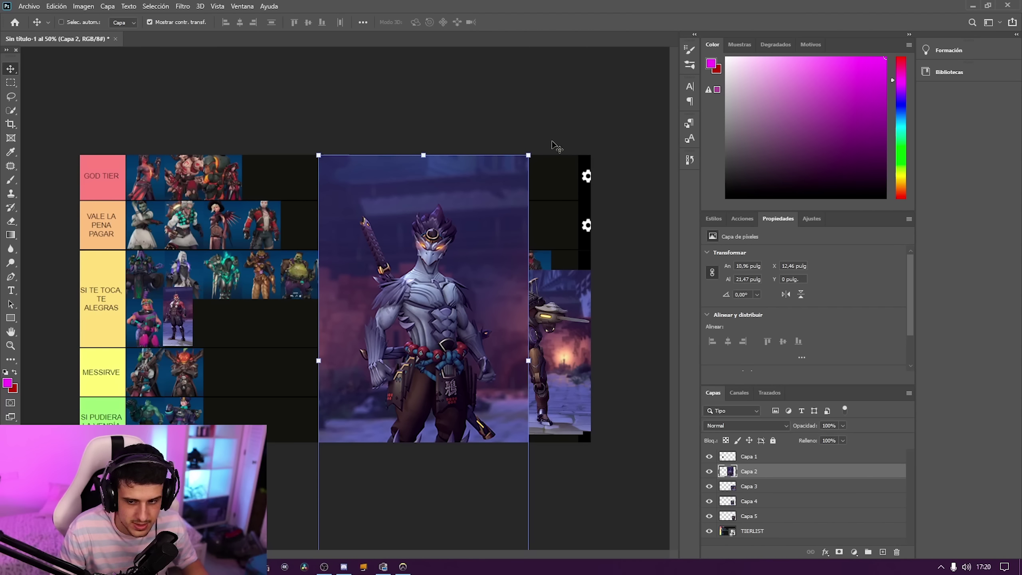
Step: Scale the Capa 2 ninja image down to about 13% and place it at the end of the VALE LA PENA PAGAR row
{"action": "key", "text": "ctrl+t"}
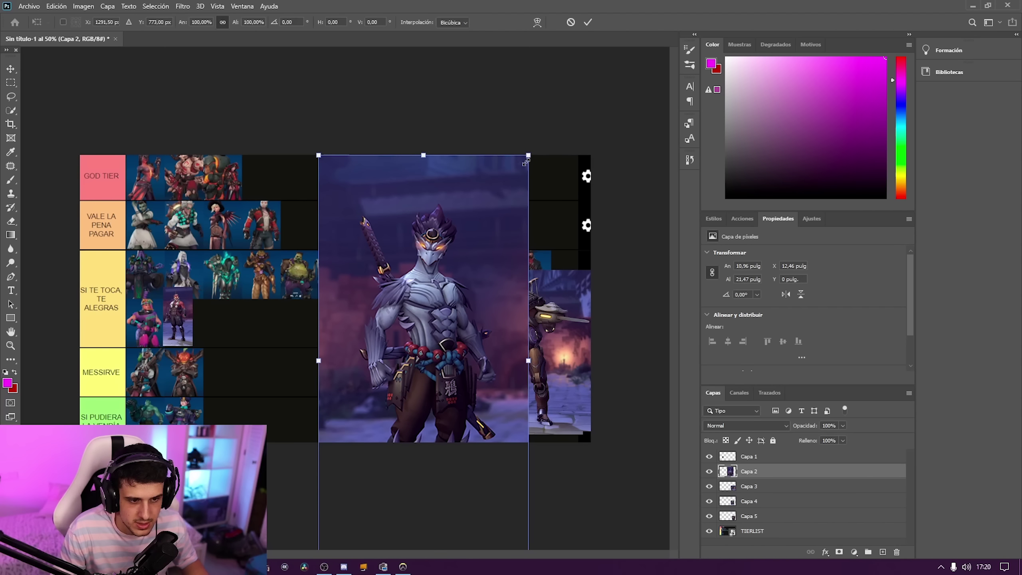
{"action": "left_click_drag", "start_coordinate": [528, 155], "coordinate": [319, 247]}
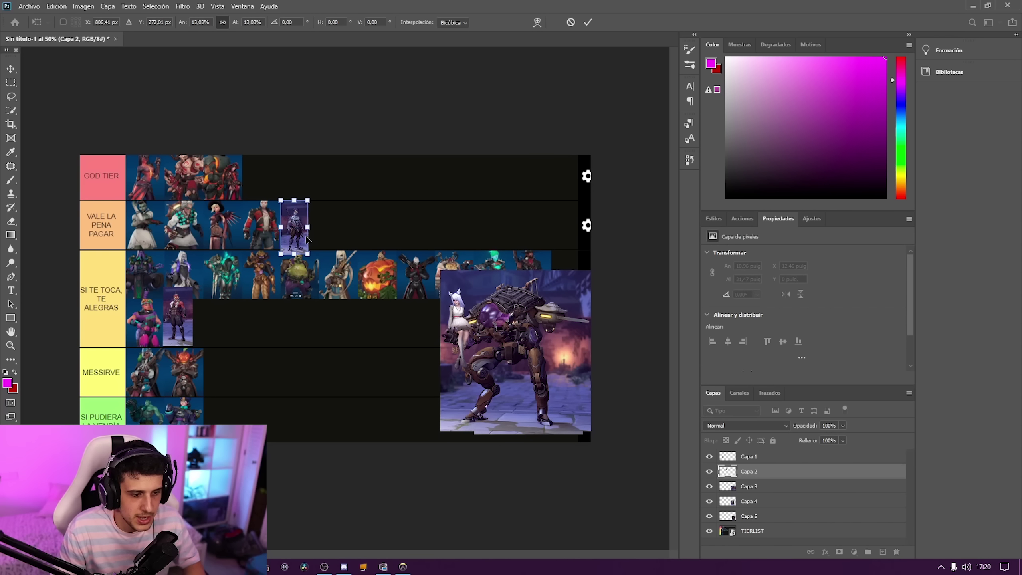
{"action": "key", "text": "Return"}
Step: Enlarge the mech image on Capa 3 to about 20.9 × 22.4 inches and bring its layer to the top of the stack
{"action": "left_click", "coordinate": [759, 486]}
{"action": "left_click_drag", "start_coordinate": [505, 348], "coordinate": [278, 328]}
{"action": "left_click_drag", "start_coordinate": [365, 250], "coordinate": [710, 72]}
{"action": "left_click_drag", "start_coordinate": [562, 160], "coordinate": [590, 286]}
{"action": "left_click_drag", "start_coordinate": [783, 489], "coordinate": [775, 457]}
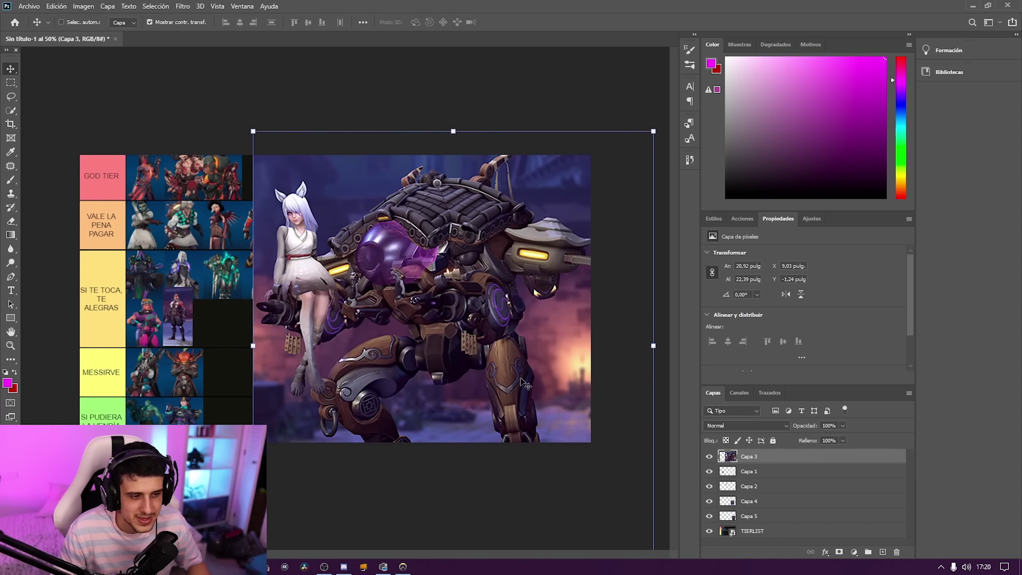
Step: Scale the mech image down to about 12% and place it after the ninja in the VALE LA PENA PAGAR row
{"action": "left_click_drag", "start_coordinate": [322, 231], "coordinate": [264, 208]}
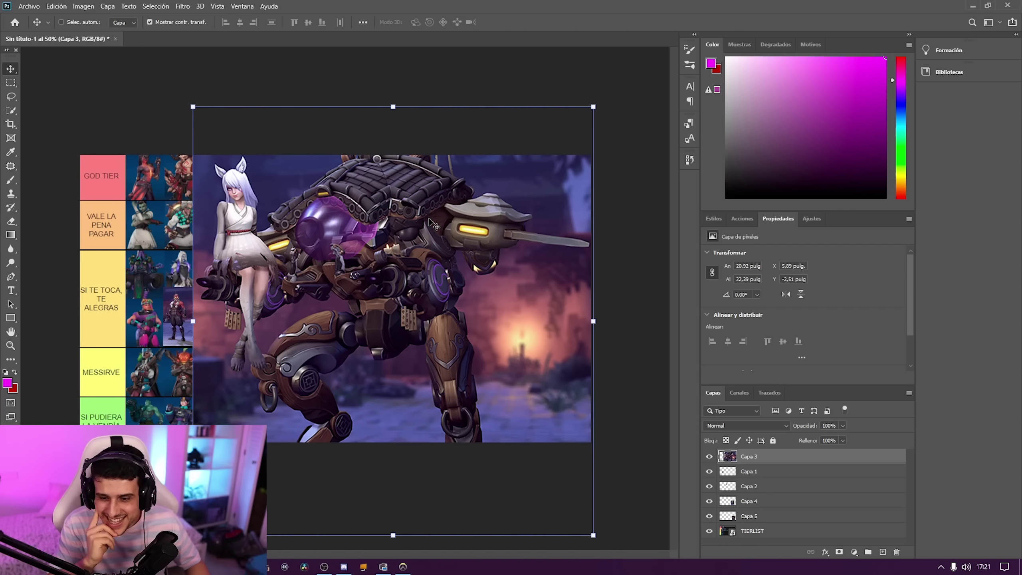
{"action": "left_click_drag", "start_coordinate": [593, 107], "coordinate": [343, 226]}
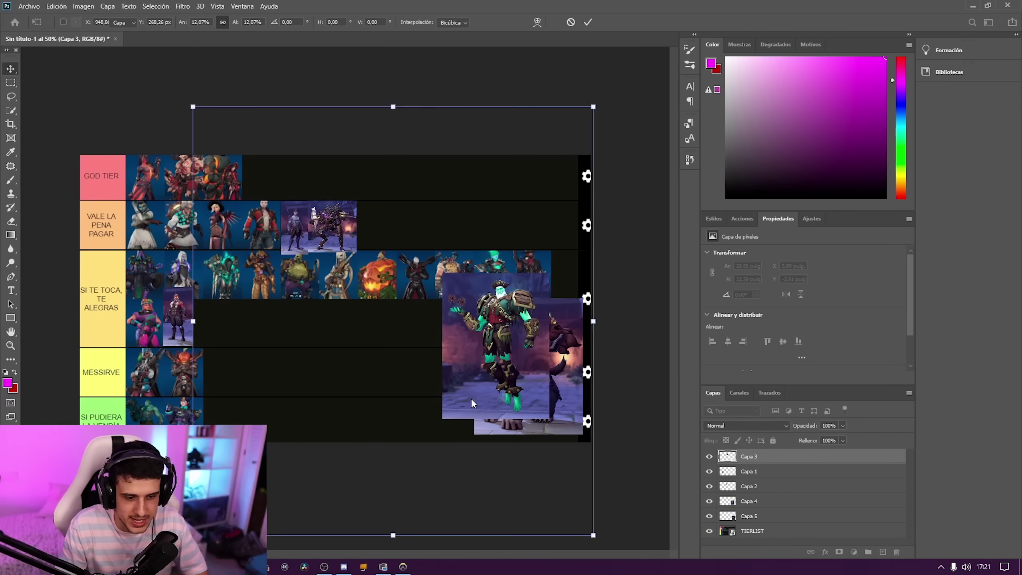
{"action": "key", "text": "Return"}
Step: Enlarge the ghost pirate image on Capa 4 to about 18.2 × 24.8 inches and move its layer to the top of the stack
{"action": "left_click", "coordinate": [753, 500]}
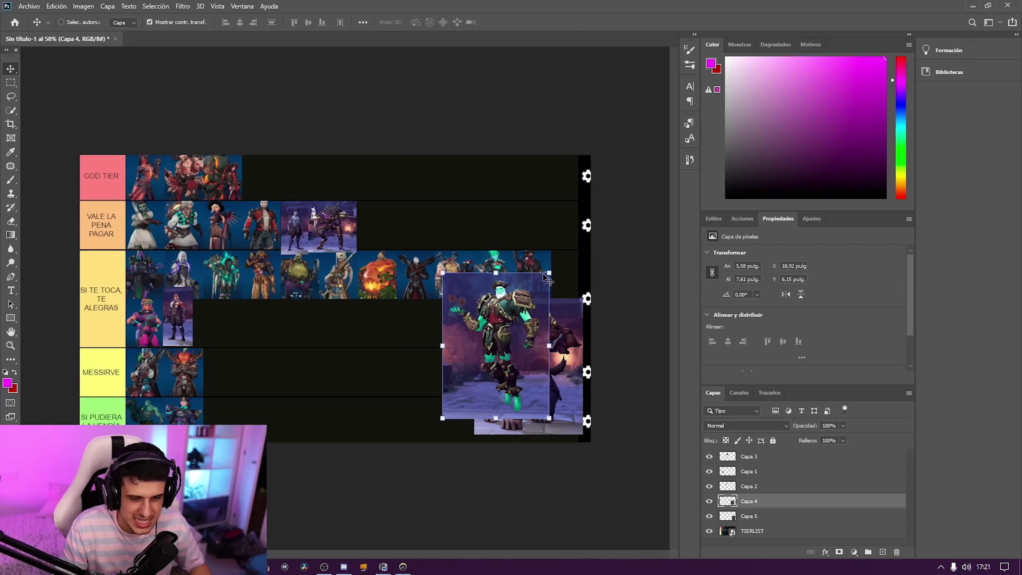
{"action": "left_click_drag", "start_coordinate": [548, 273], "coordinate": [444, 296]}
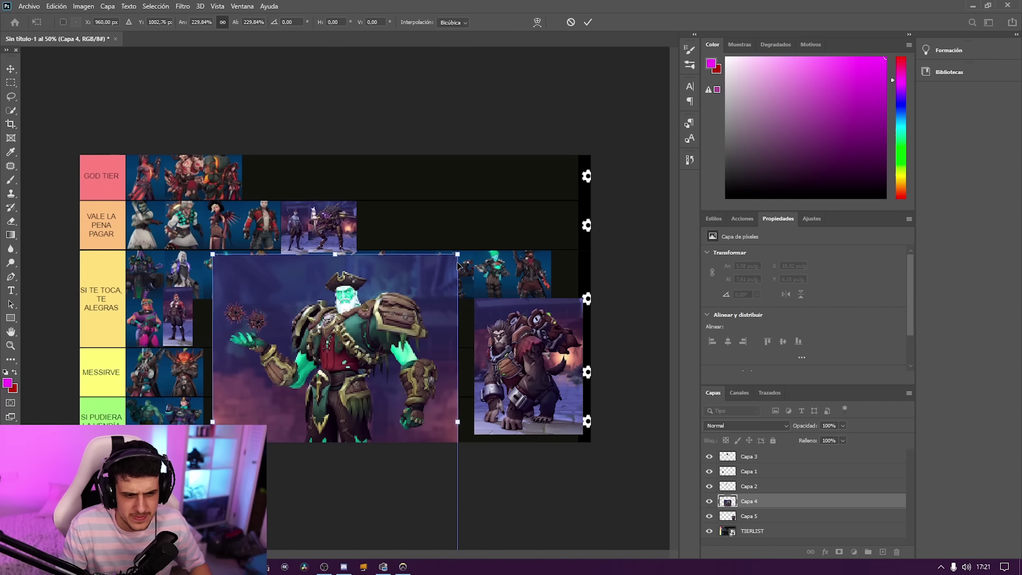
{"action": "left_click_drag", "start_coordinate": [458, 255], "coordinate": [605, 150]}
{"action": "left_click_drag", "start_coordinate": [445, 342], "coordinate": [485, 364]}
{"action": "left_click_drag", "start_coordinate": [754, 503], "coordinate": [753, 450]}
Step: Scale the ghost pirate image down to about 11% and place it third in the MESSIRVE row
{"action": "left_click_drag", "start_coordinate": [521, 244], "coordinate": [504, 253]}
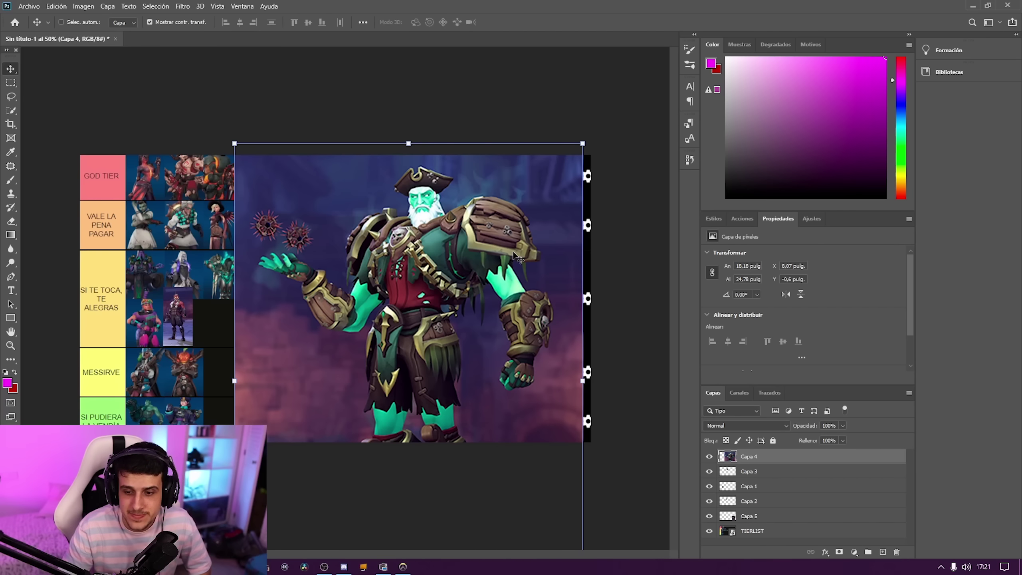
{"action": "left_click_drag", "start_coordinate": [582, 143], "coordinate": [241, 398]}
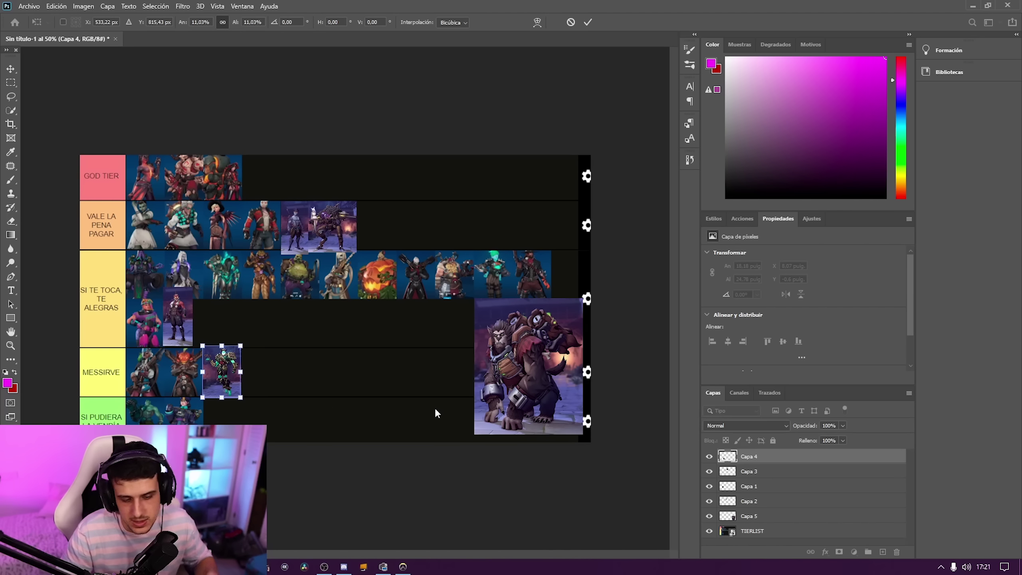
{"action": "key", "text": "Return"}
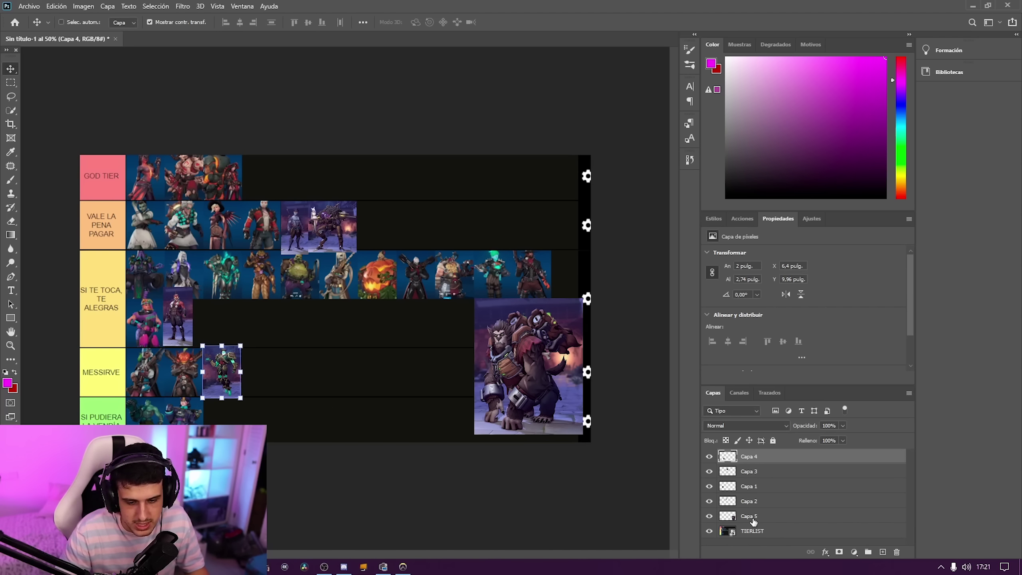
Step: Enlarge the werewolf gorilla image on Capa 5 to nearly fill the canvas height and move its layer to the top of the stack
{"action": "left_click", "coordinate": [749, 516]}
{"action": "key", "text": "ctrl+t"}
{"action": "left_click_drag", "start_coordinate": [474, 304], "coordinate": [182, 95]}
{"action": "left_click_drag", "start_coordinate": [437, 247], "coordinate": [494, 383]}
{"action": "key", "text": "Return"}
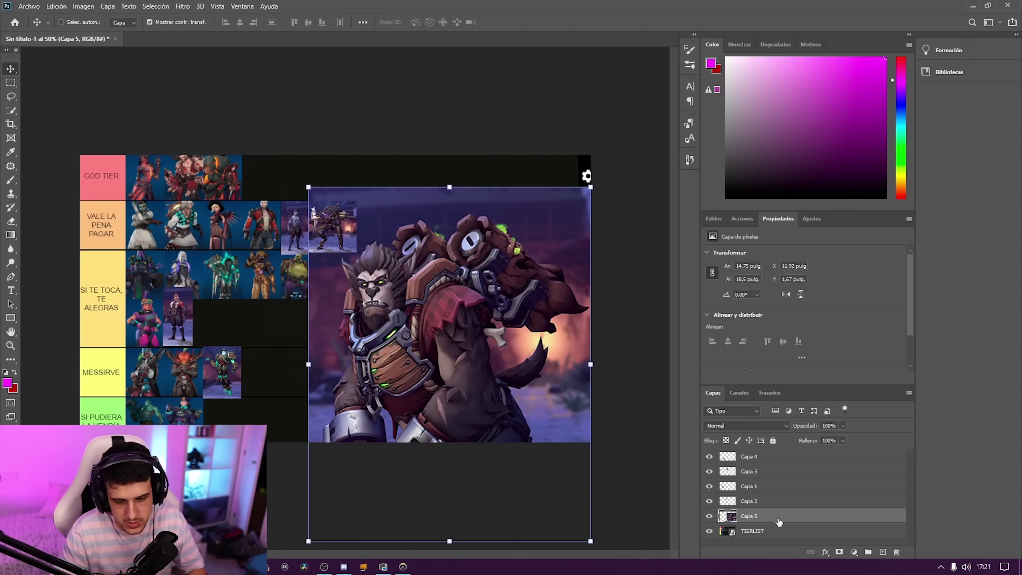
{"action": "left_click_drag", "start_coordinate": [779, 521], "coordinate": [769, 452]}
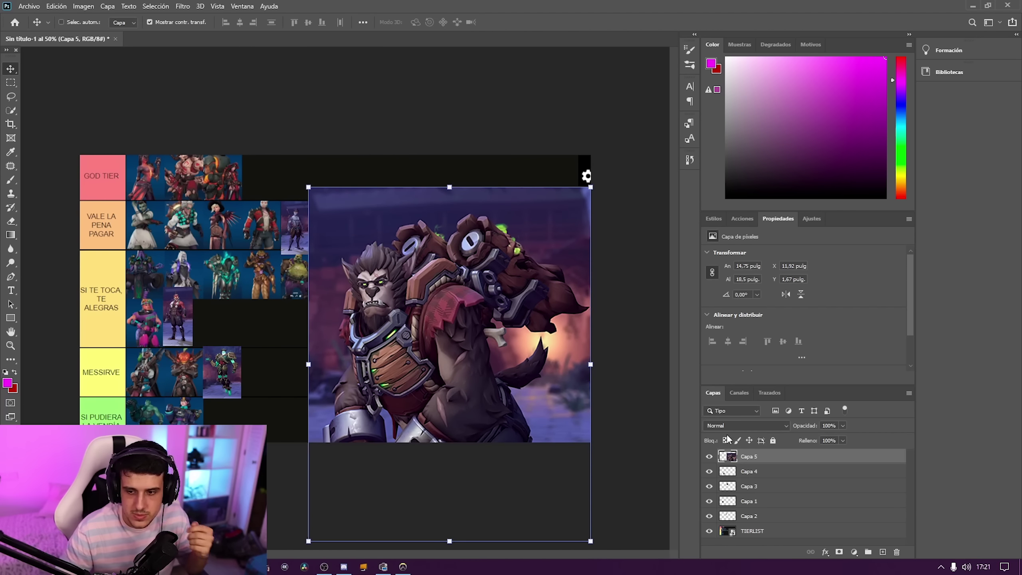
{"action": "left_click_drag", "start_coordinate": [308, 187], "coordinate": [270, 139]}
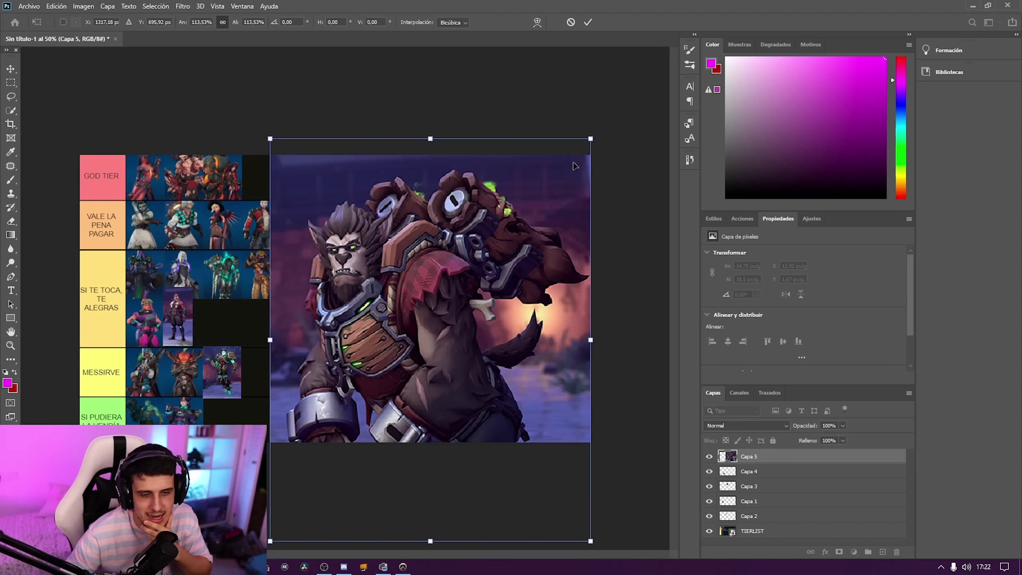
Step: Reduce the werewolf gorilla image to about 2.13 × 2.67 inches and place it after the mech in the VALE LA PENA PAGAR row
{"action": "left_click_drag", "start_coordinate": [592, 138], "coordinate": [382, 393]}
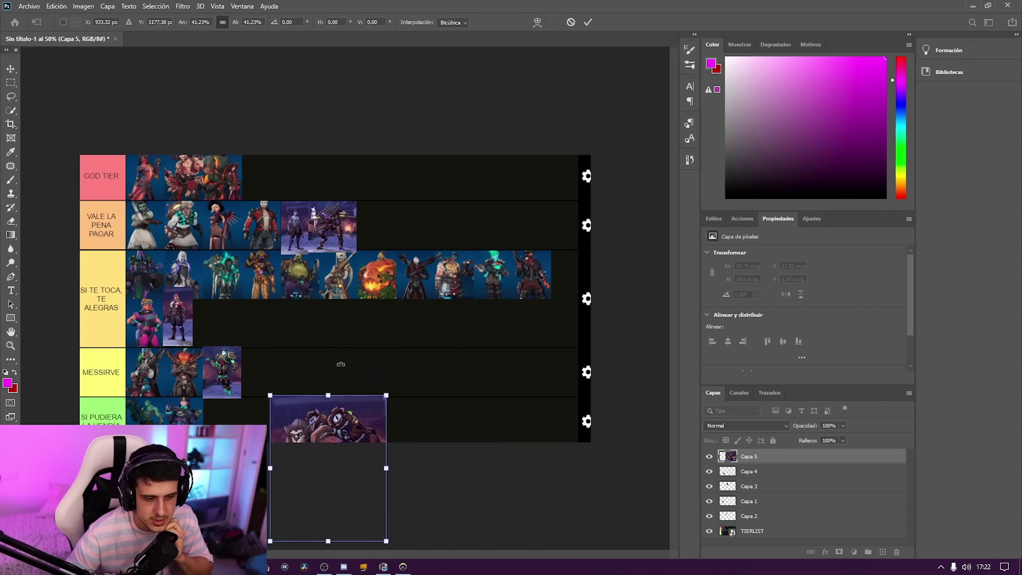
{"action": "left_click_drag", "start_coordinate": [363, 427], "coordinate": [434, 222]}
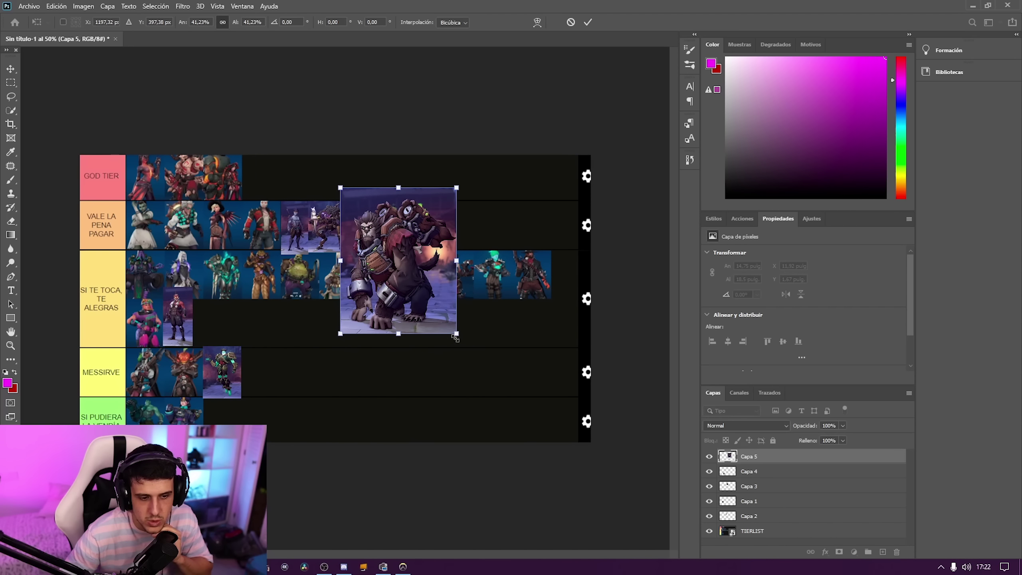
{"action": "left_click_drag", "start_coordinate": [456, 334], "coordinate": [553, 440]}
{"action": "left_click_drag", "start_coordinate": [484, 302], "coordinate": [453, 247]}
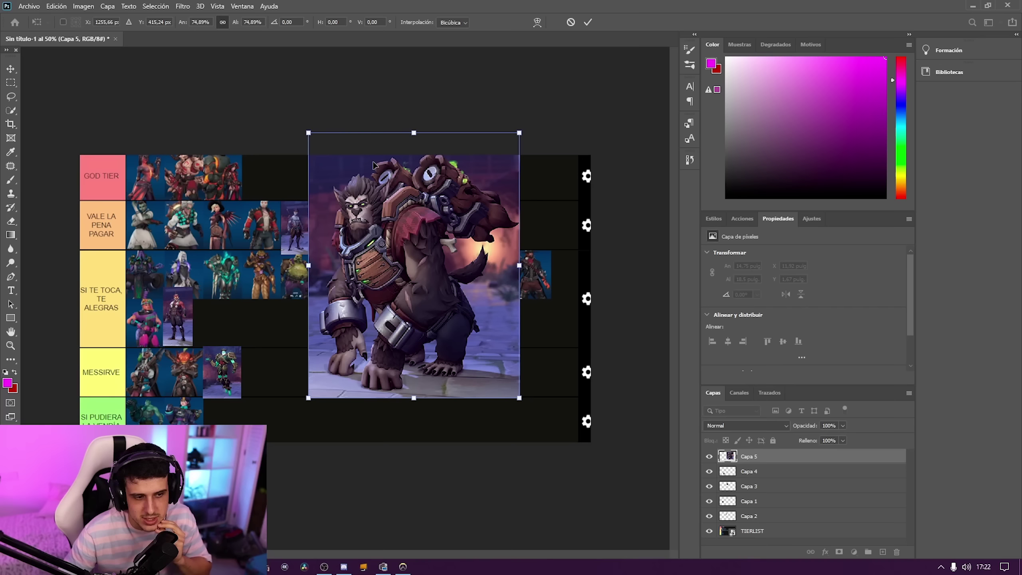
{"action": "left_click_drag", "start_coordinate": [515, 132], "coordinate": [392, 221]}
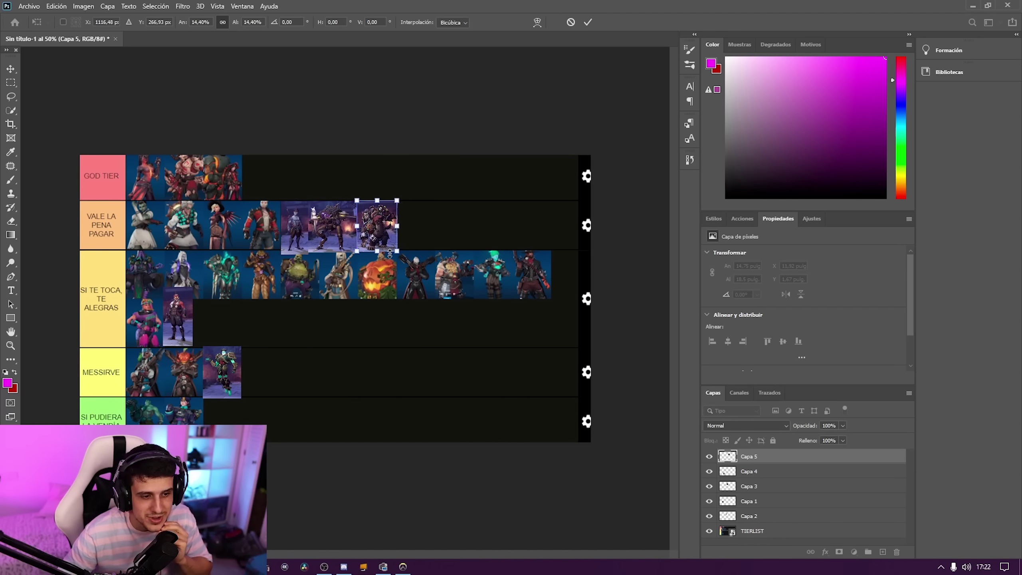
{"action": "key", "text": "Return"}
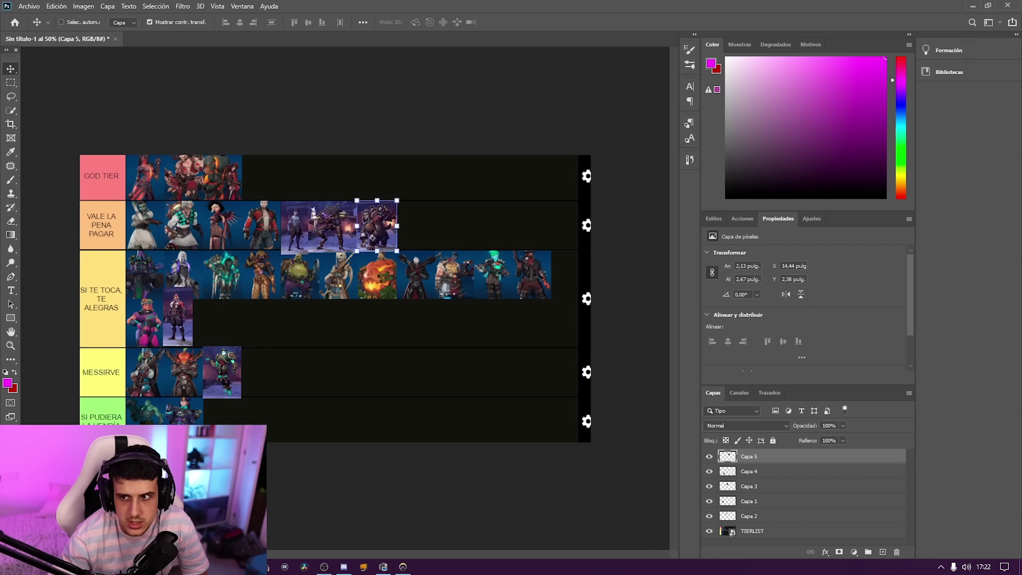
Step: Switch to OBS and place its stream chat beside the tier list
{"action": "left_click", "coordinate": [324, 566]}
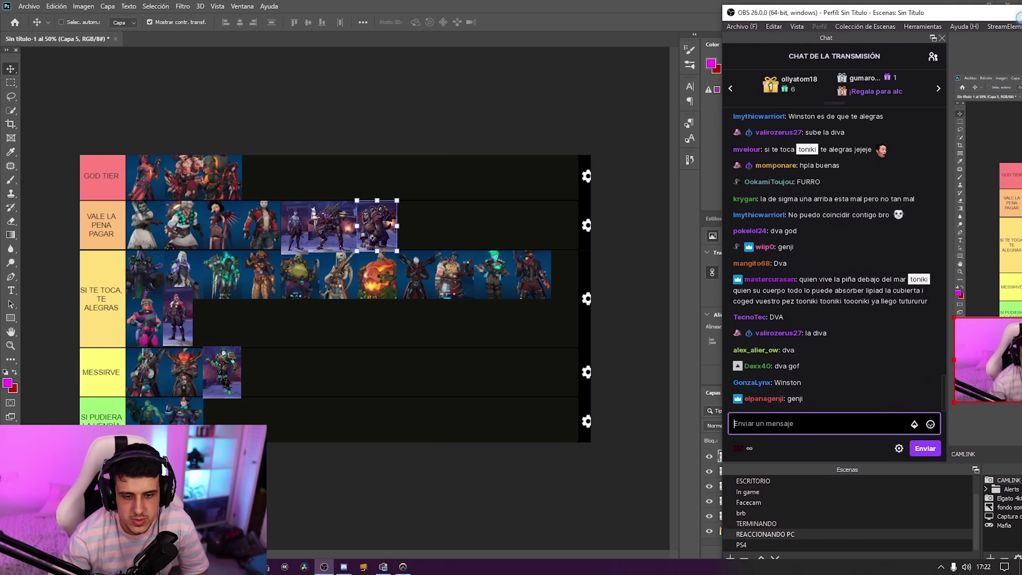
{"action": "left_click", "coordinate": [1020, 18]}
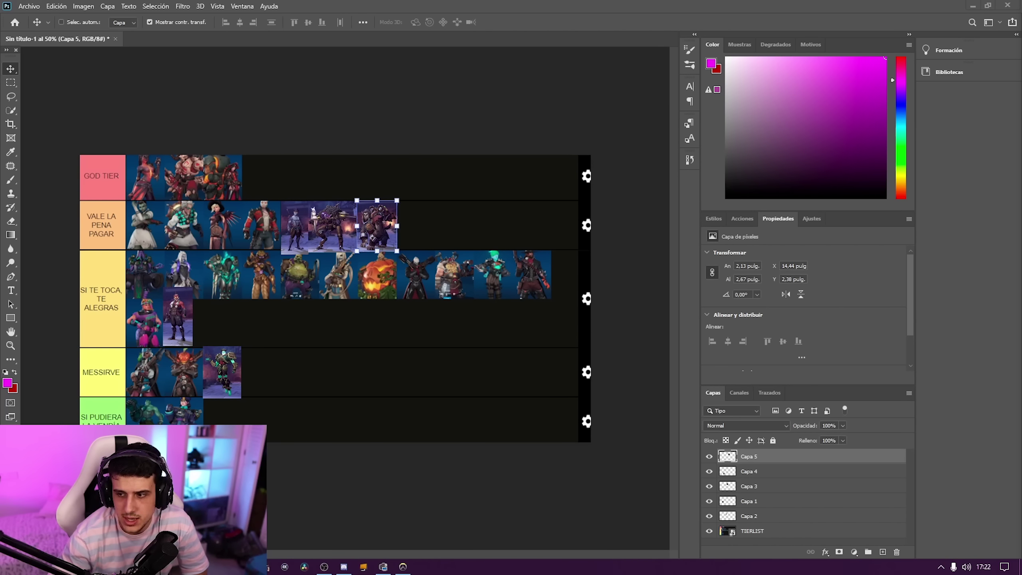
{"action": "left_click", "coordinate": [323, 566]}
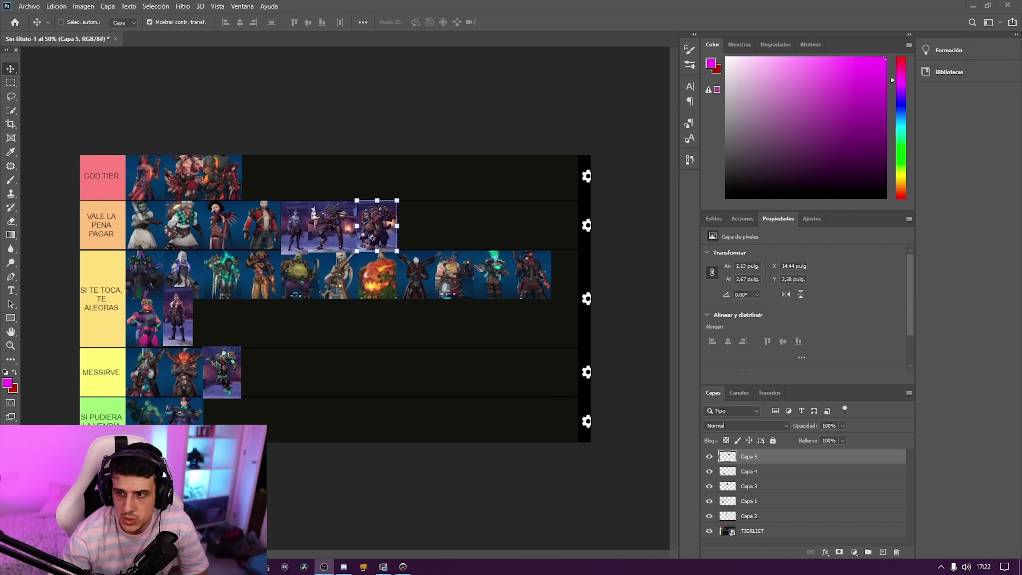
{"action": "left_click_drag", "start_coordinate": [836, 32], "coordinate": [1021, 16]}
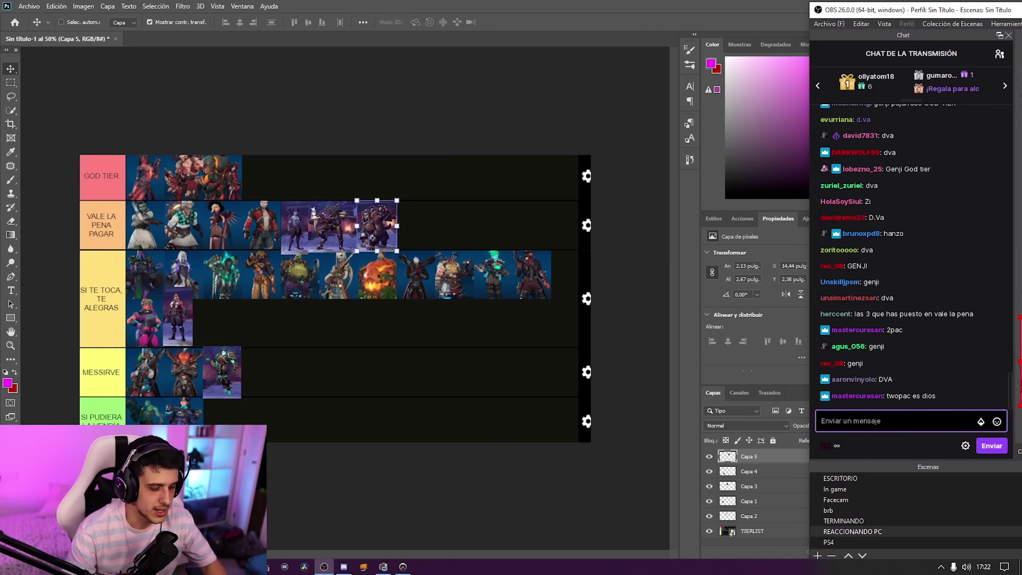
Step: Open the new poll form from the stream chat with the /poll command
{"action": "type", "text": "&"}
{"action": "key", "text": "BackSpace"}
{"action": "type", "text": "/PO"}
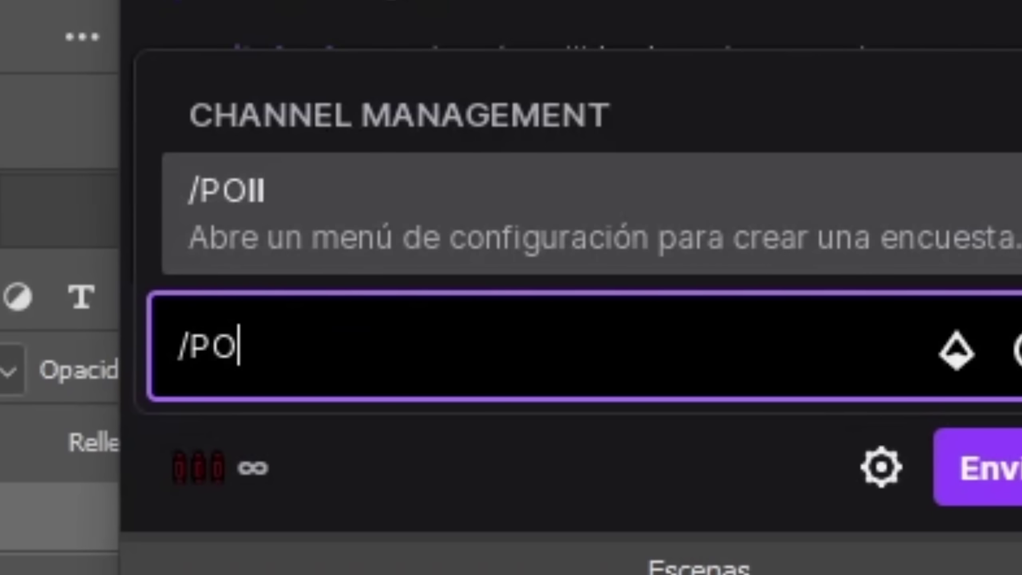
{"action": "key", "text": "Tab"}
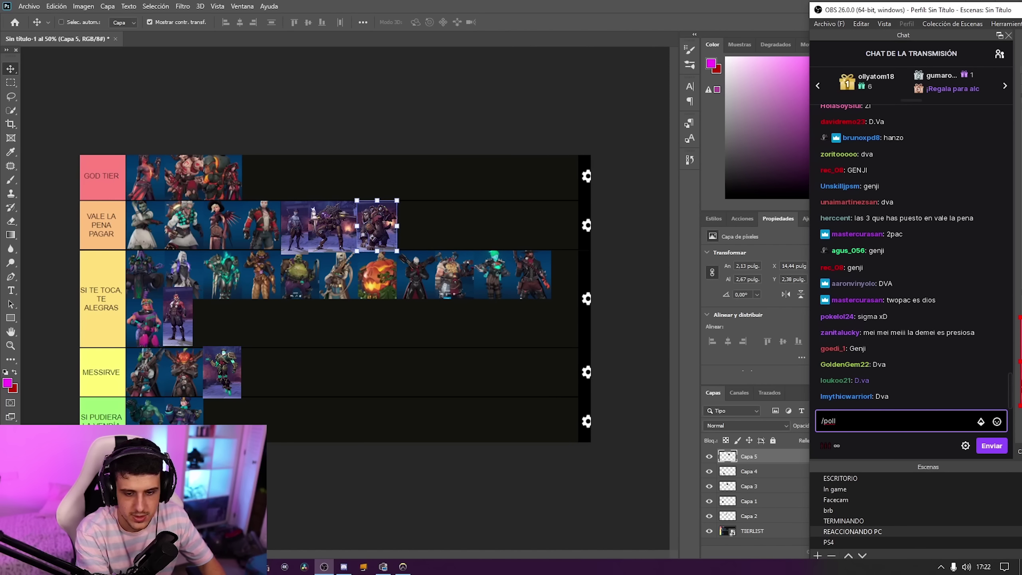
{"action": "key", "text": "Return"}
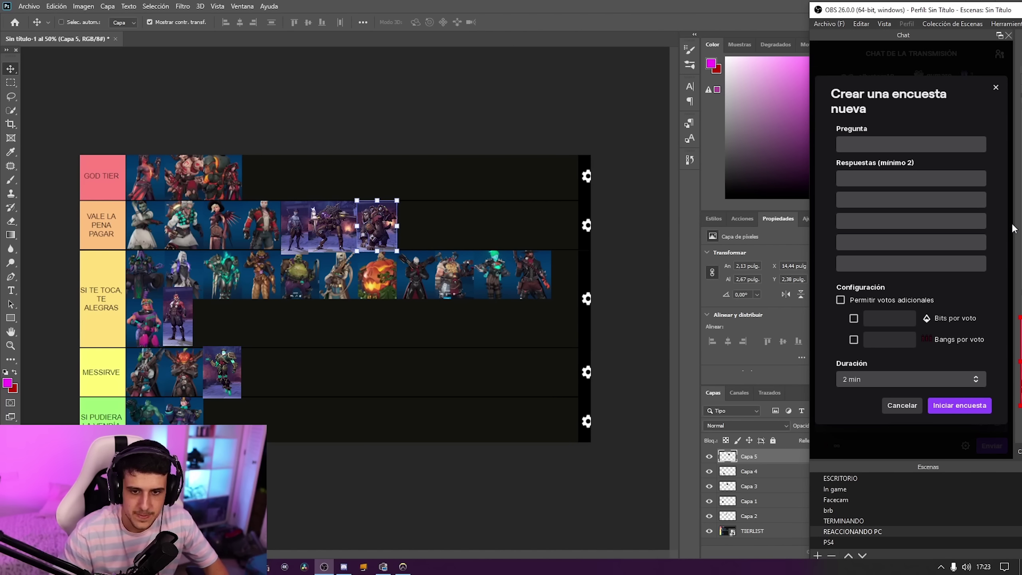
Step: Enter "¿Cuál subimos al GOD tier?" as the poll question
{"action": "left_click", "coordinate": [916, 145]}
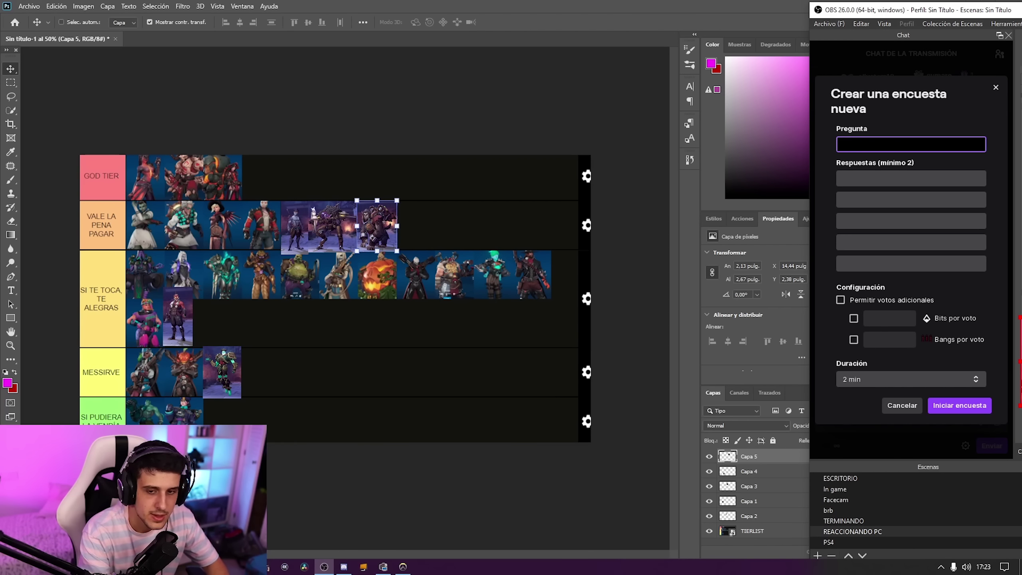
{"action": "type", "text": "¿Cuál subimos"}
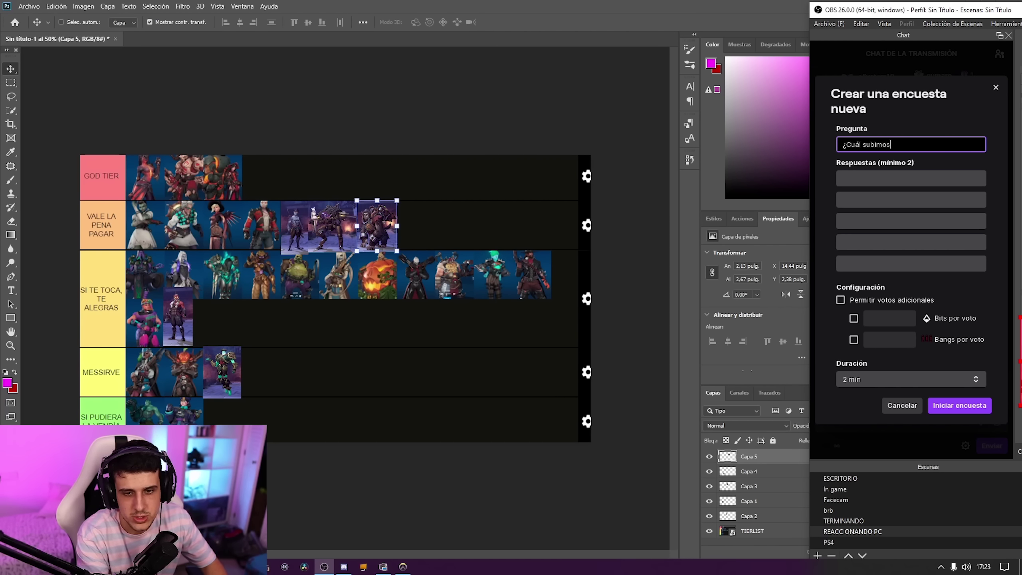
{"action": "type", "text": " al GOD tier?"}
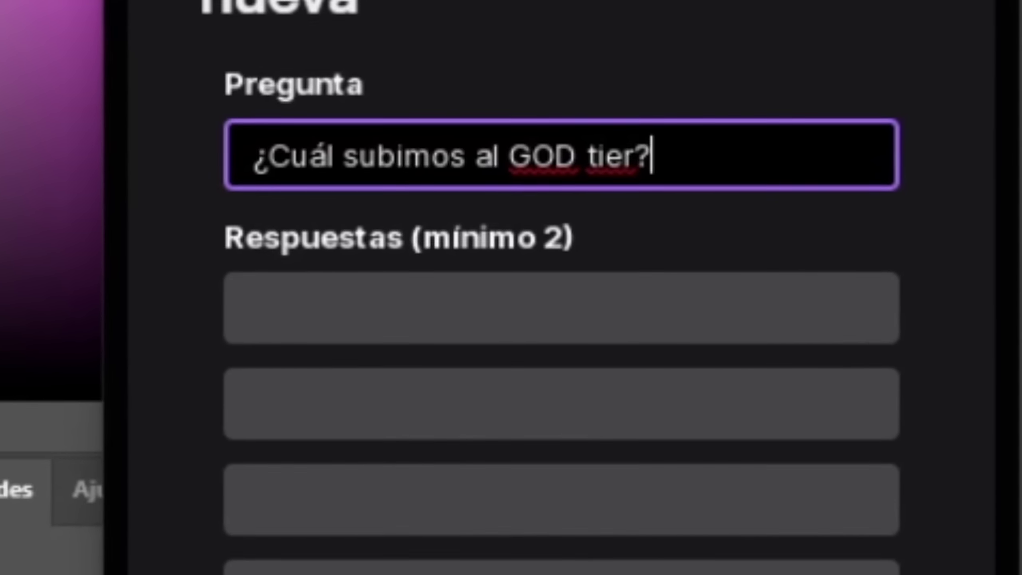
Step: Add WINSTON, DVA and GENJI as the poll answers and start the poll
{"action": "key", "text": "Tab"}
{"action": "type", "text": "DVA"}
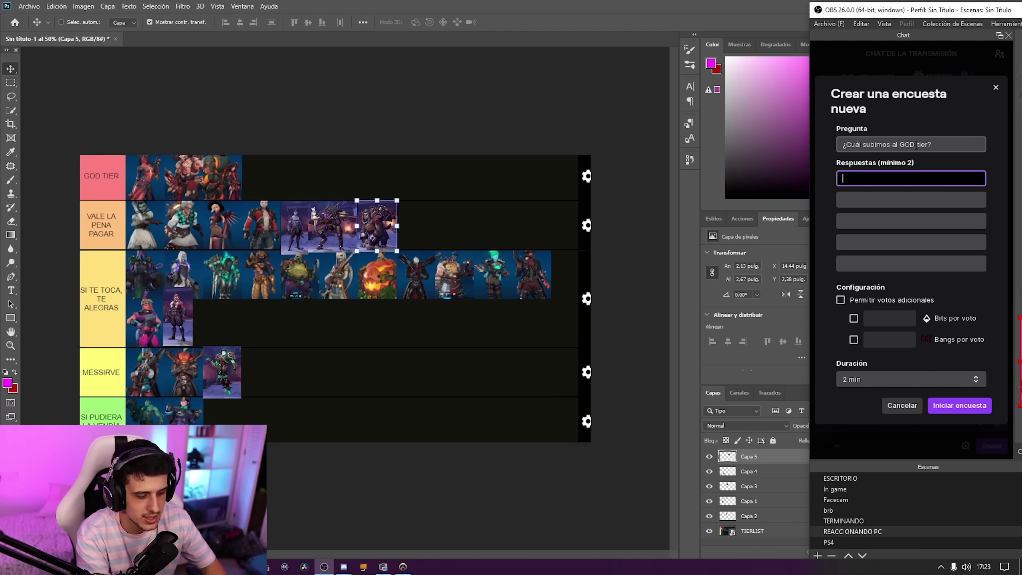
{"action": "type", "text": "ON"}
{"action": "key", "text": "Tab"}
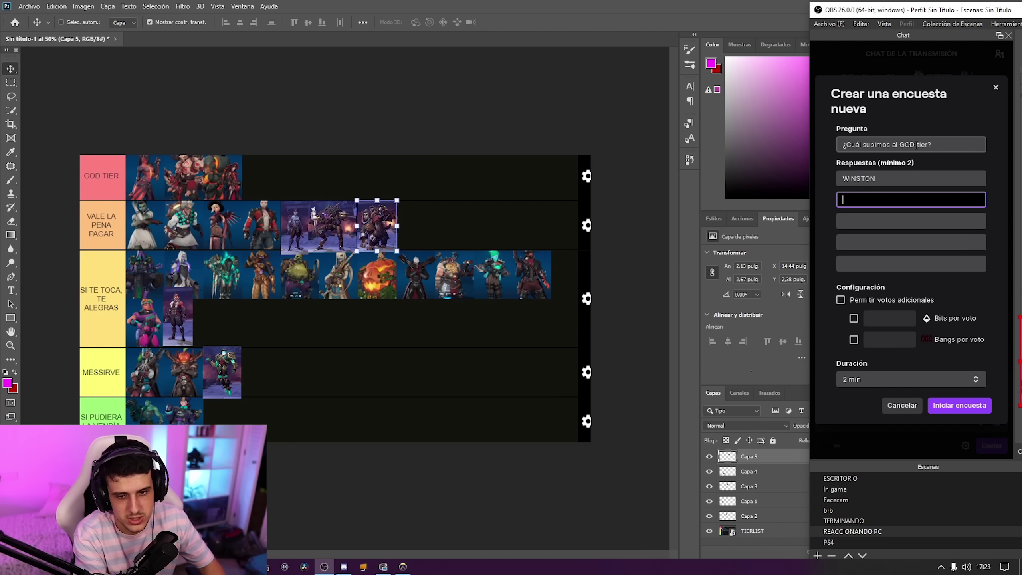
{"action": "type", "text": "DVA"}
{"action": "key", "text": "Tab"}
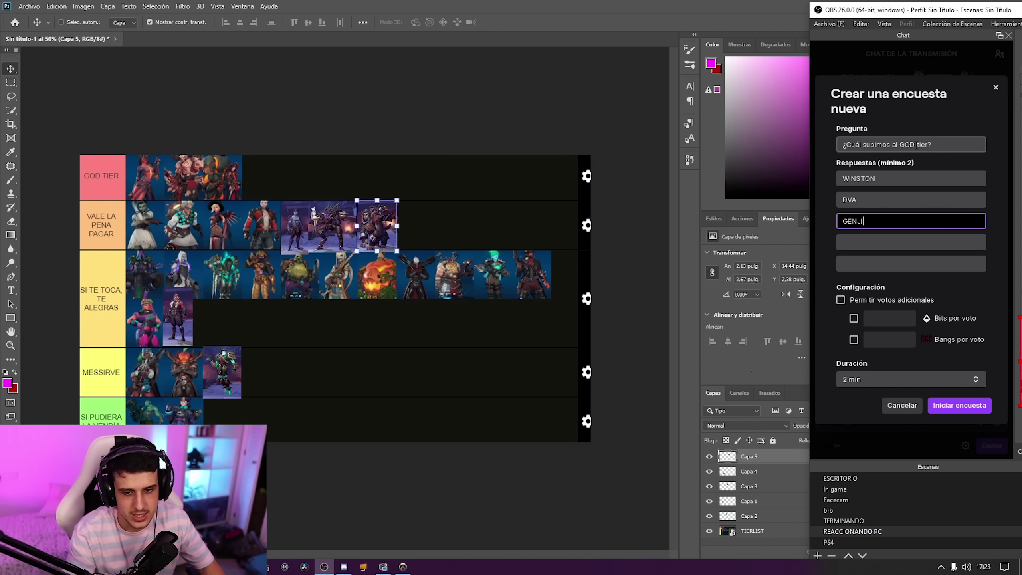
{"action": "left_click", "coordinate": [954, 406]}
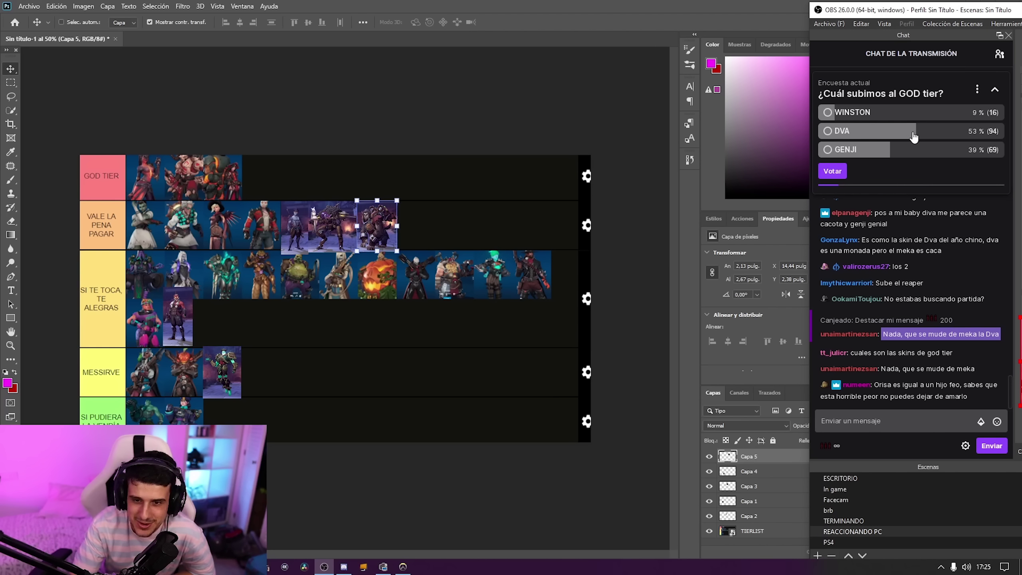
Step: Switch to Photoshop, move the mech image on Capa 3 to the end of the GOD TIER row, and turn off the transform controls
{"action": "key", "text": "alt+Tab"}
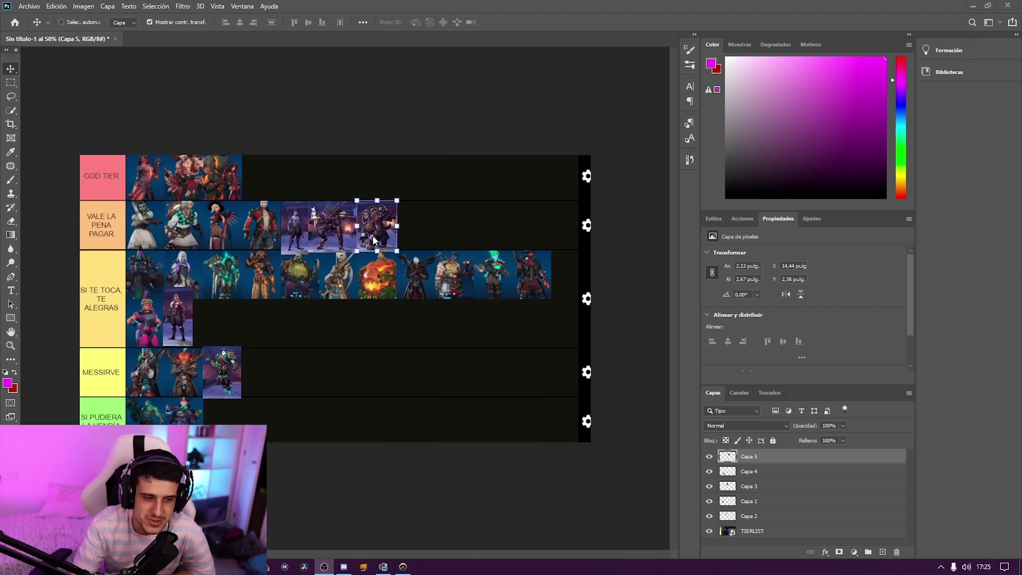
{"action": "left_click", "coordinate": [753, 476]}
{"action": "left_click", "coordinate": [760, 488]}
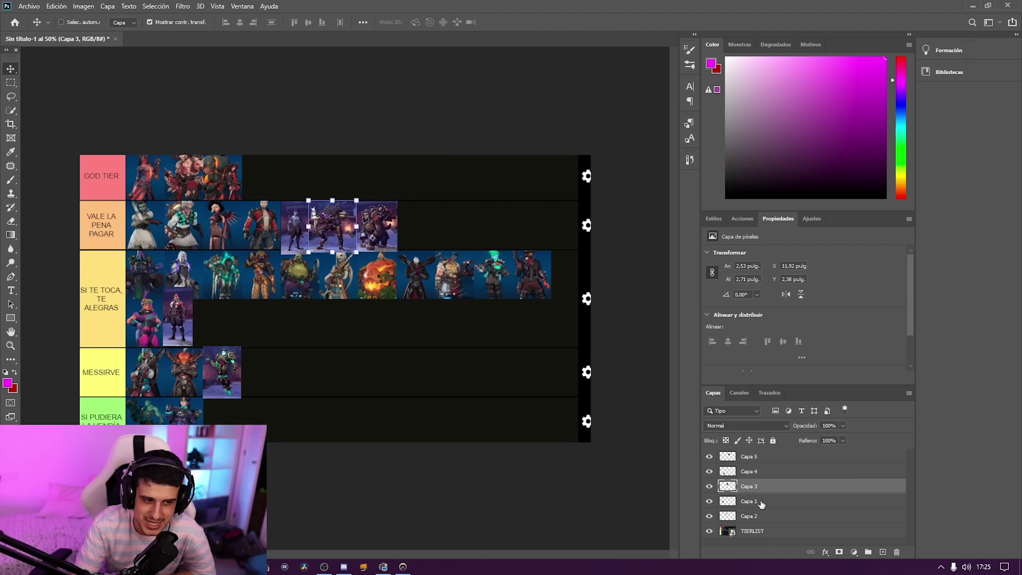
{"action": "left_click_drag", "start_coordinate": [313, 218], "coordinate": [246, 166]}
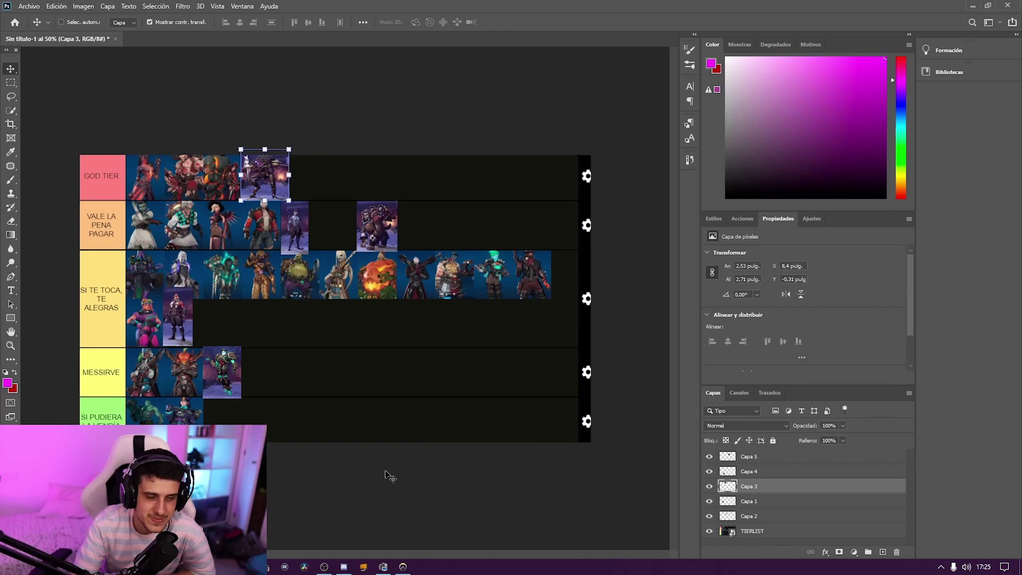
{"action": "left_click", "coordinate": [149, 22]}
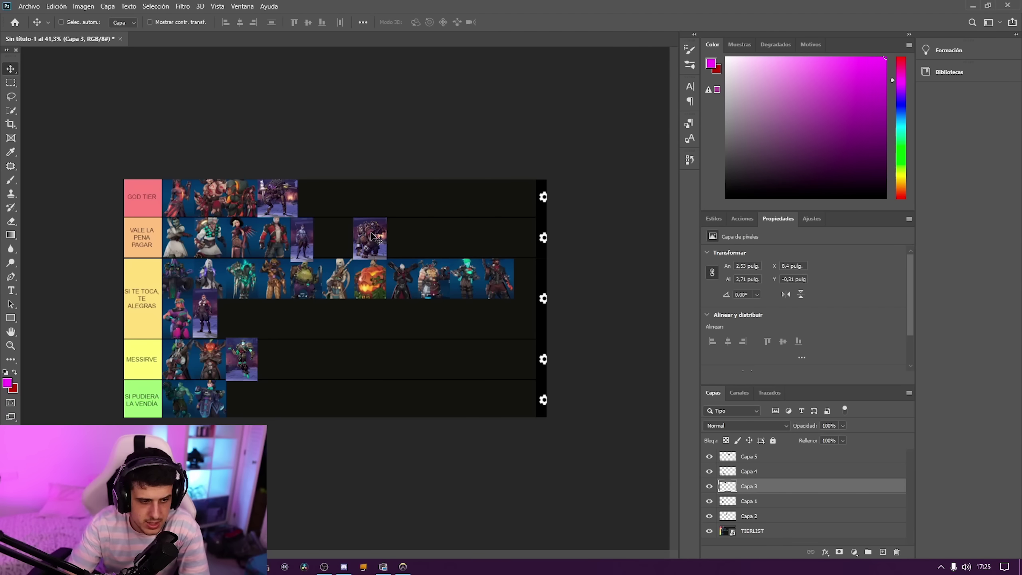
Step: Identify the werewolf gorilla's layer by toggling visibility, and move the image on Capa 5 into the gap in the VALE LA PENA PAGAR row
{"action": "left_click_drag", "start_coordinate": [373, 234], "coordinate": [380, 234]}
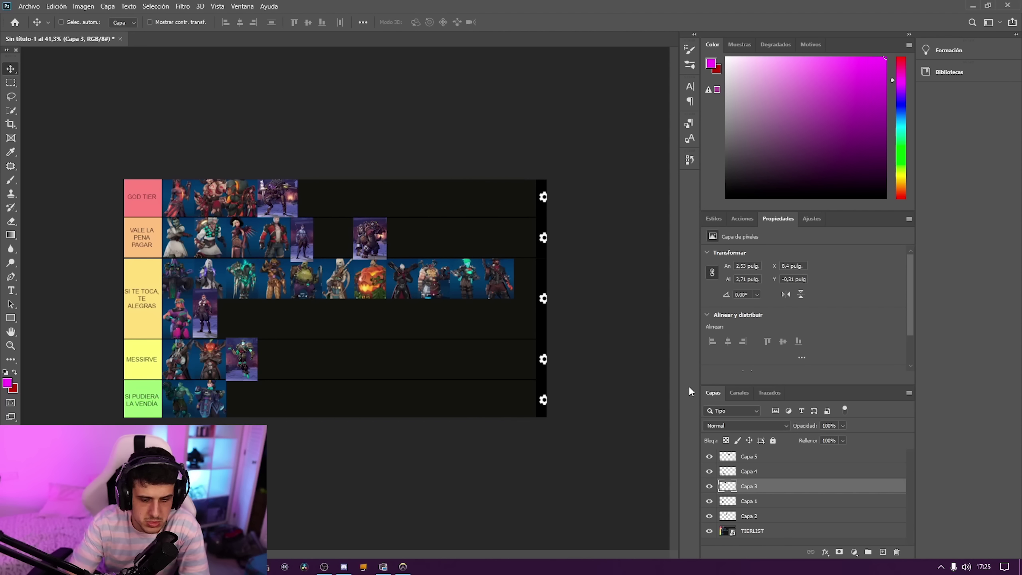
{"action": "left_click", "coordinate": [751, 503]}
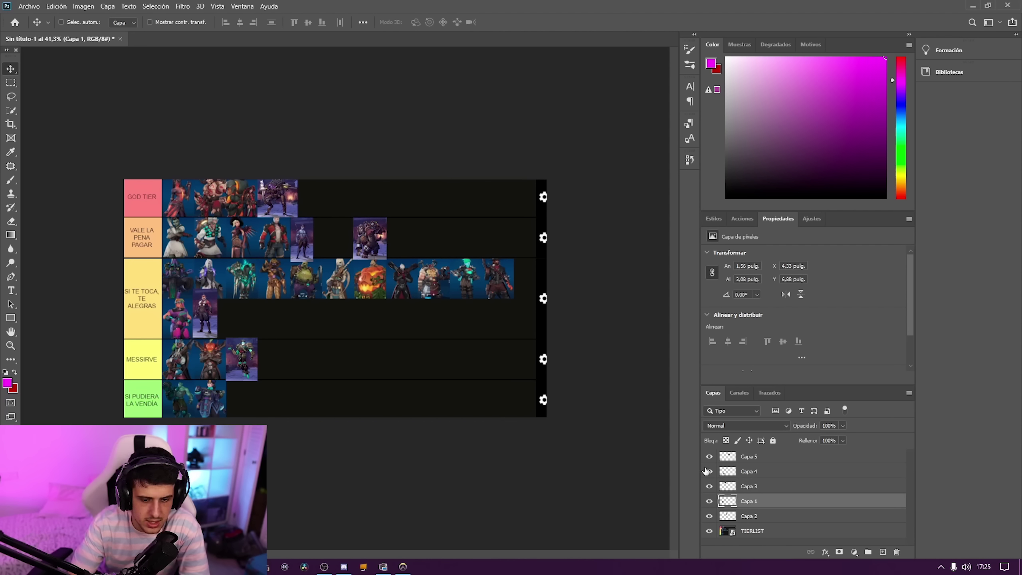
{"action": "left_click", "coordinate": [709, 488]}
{"action": "left_click", "coordinate": [710, 487]}
{"action": "left_click", "coordinate": [709, 457]}
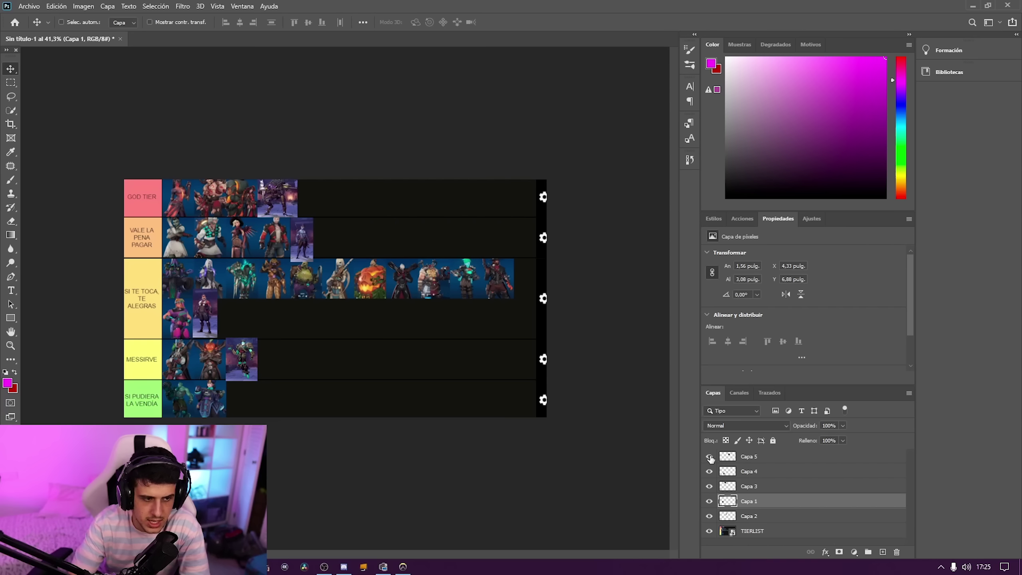
{"action": "left_click", "coordinate": [709, 456]}
{"action": "left_click", "coordinate": [731, 458]}
{"action": "left_click_drag", "start_coordinate": [384, 258], "coordinate": [344, 258]}
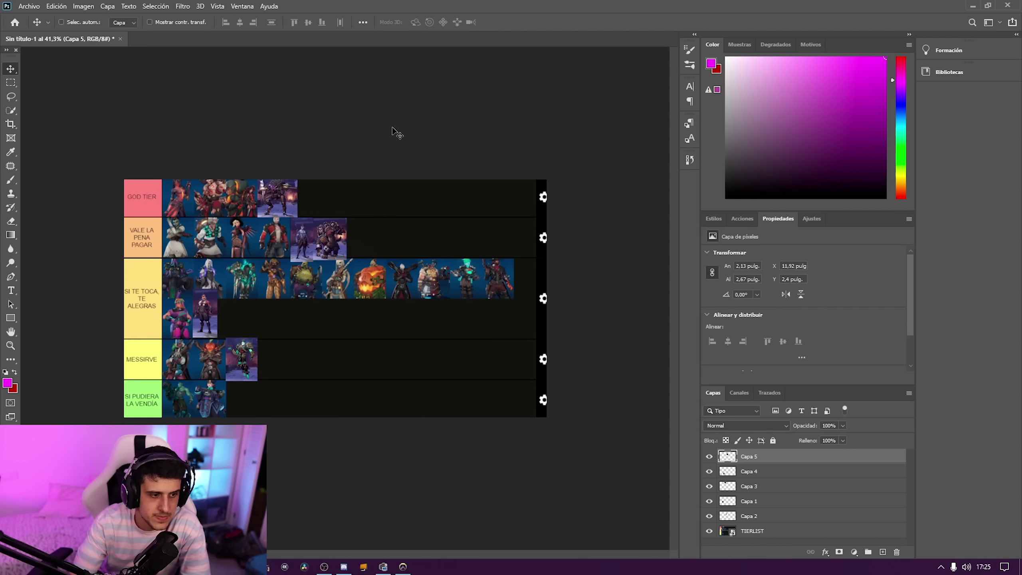